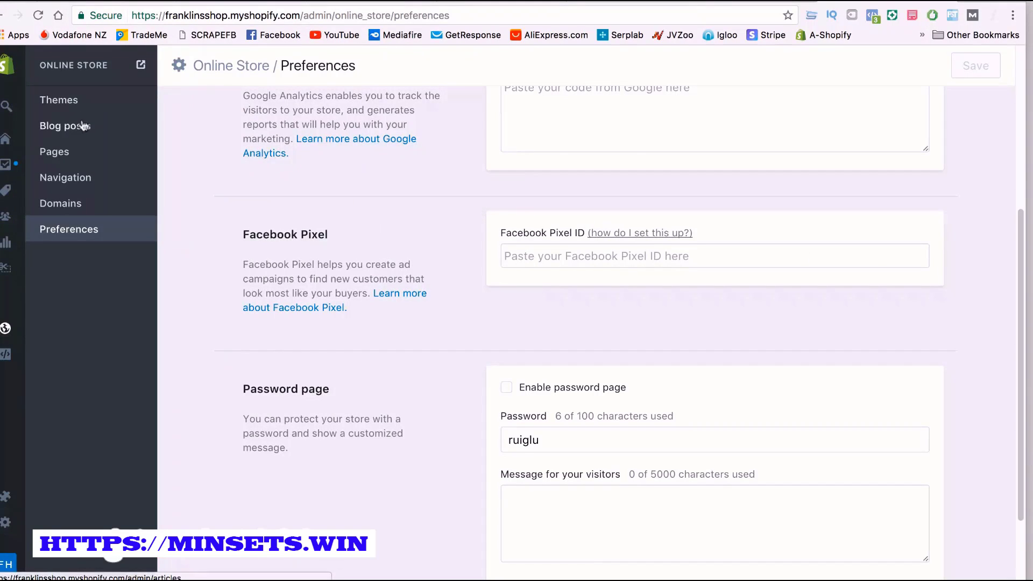
Reopen the online store's Preferences and go to the Facebook Pixel settings
scroll(59, 89, up, 1)
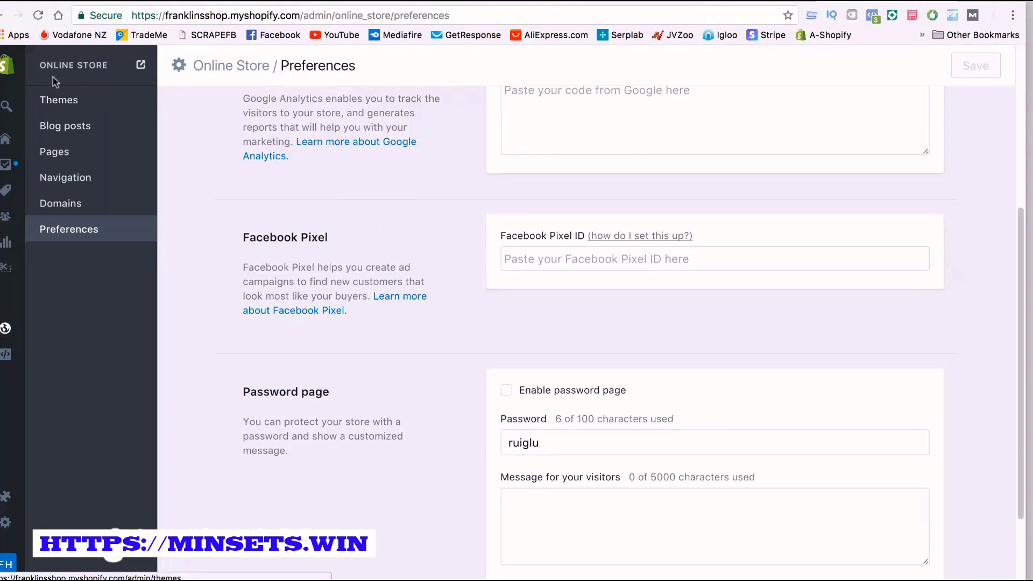
click(6, 331)
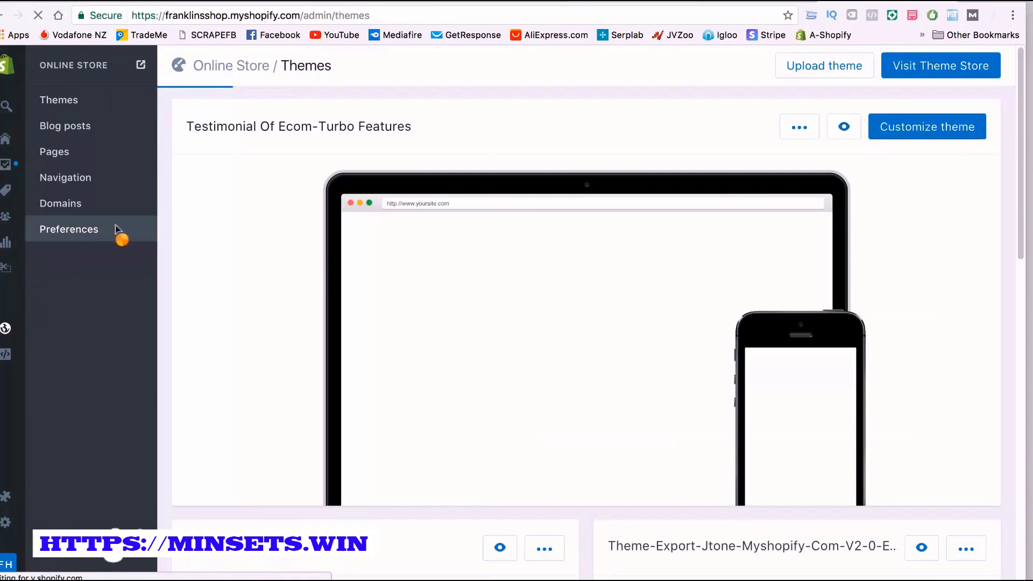
click(77, 228)
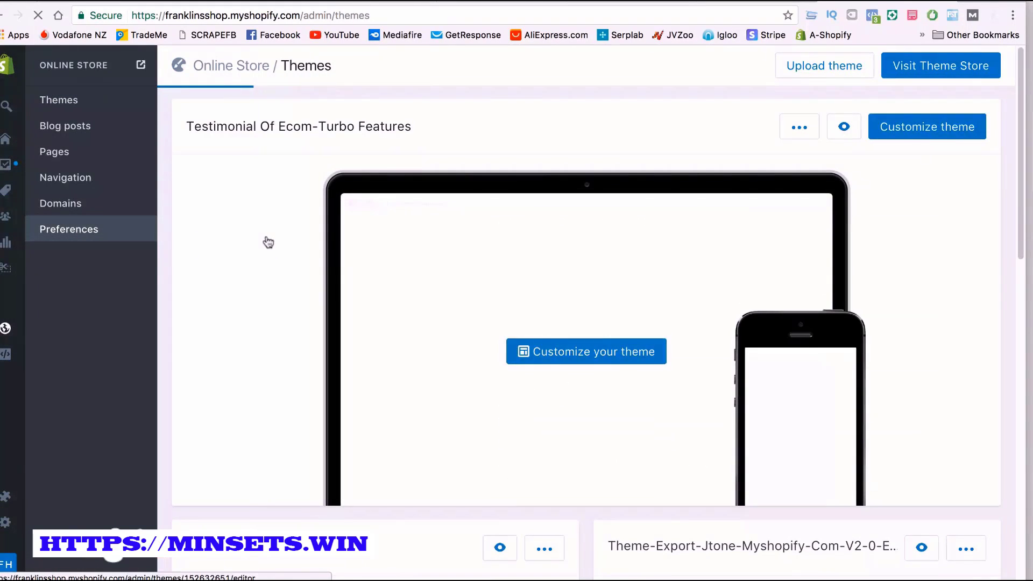
scroll(275, 239, down, 10)
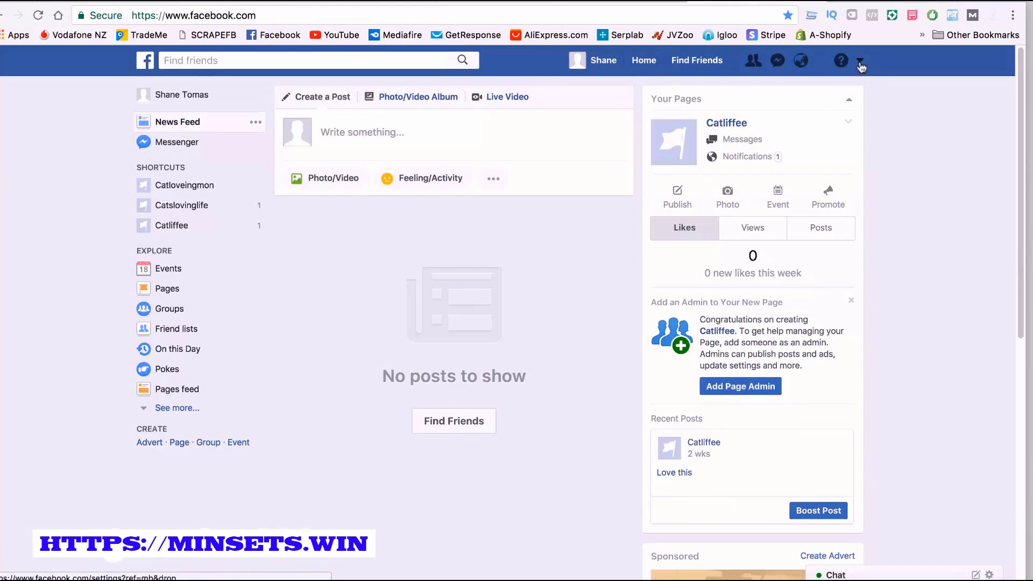
Switch to Facebook, go to the advert management area and open the Pixels page among its asset tools
click(859, 64)
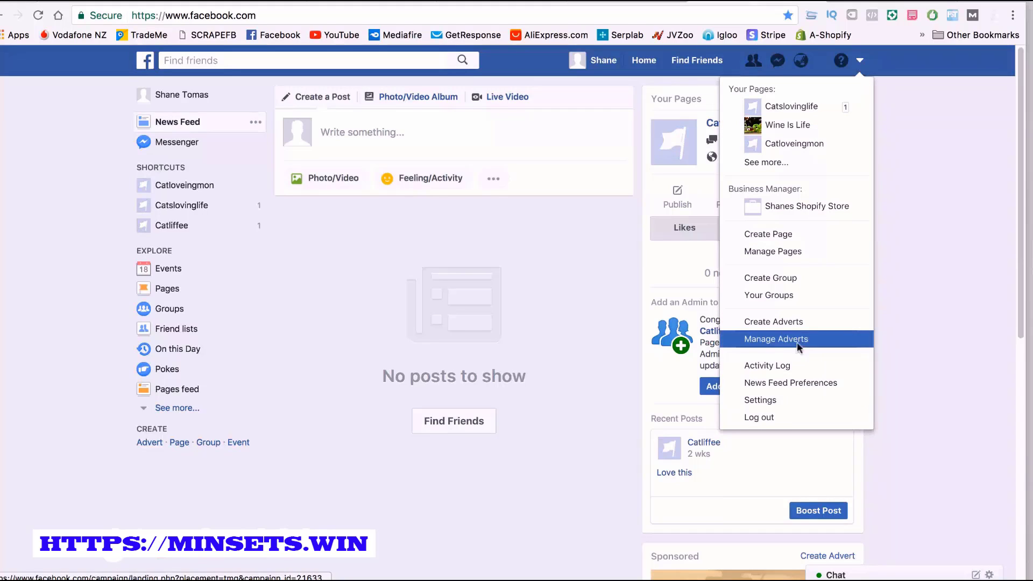
click(777, 339)
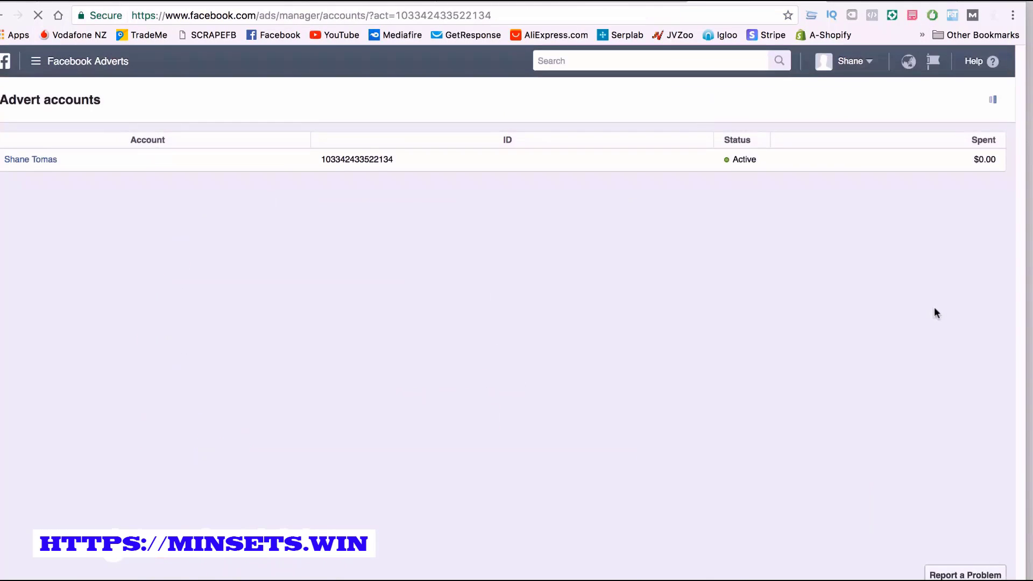
click(55, 61)
click(114, 299)
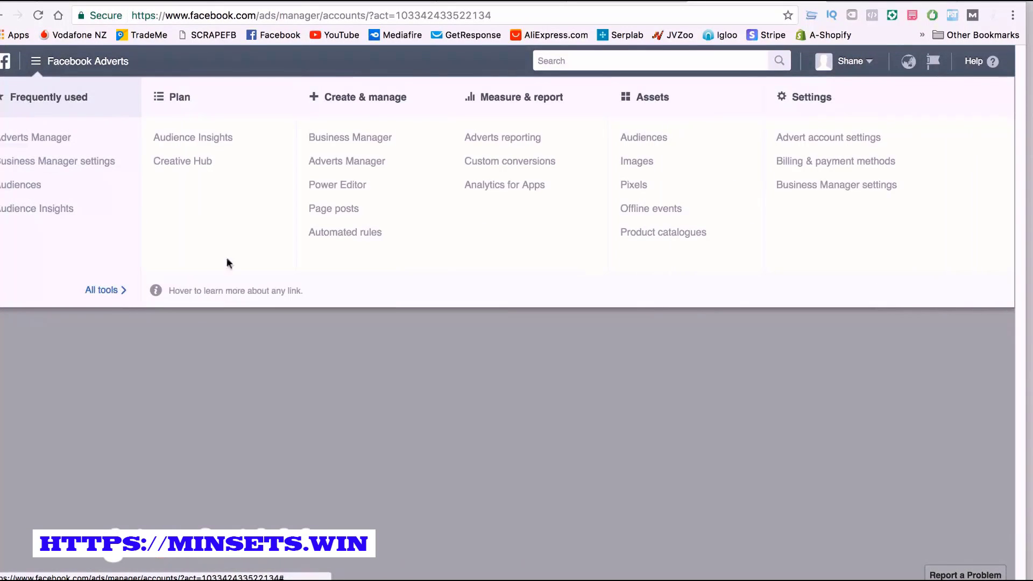
click(625, 189)
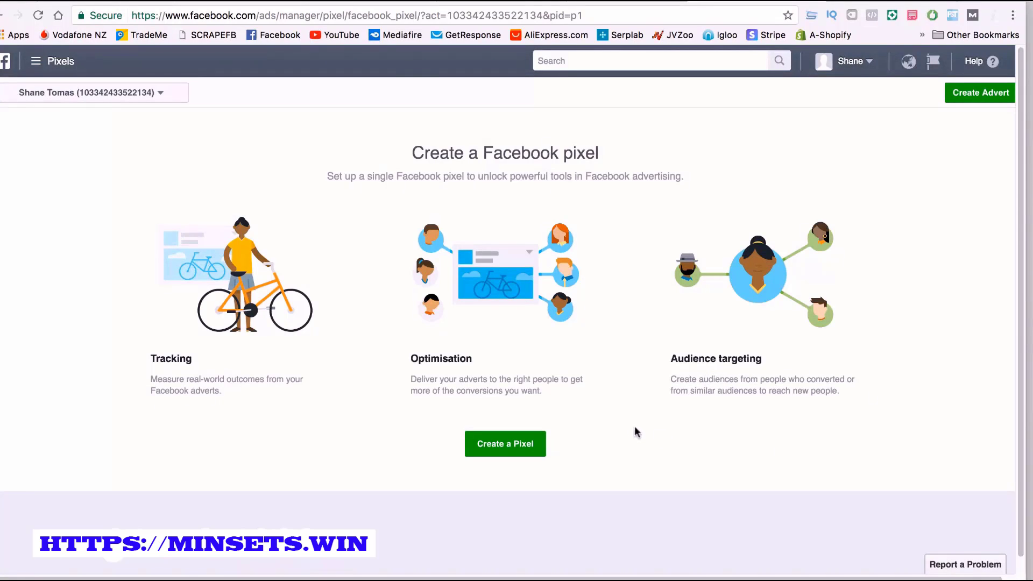
Create a Facebook pixel with the suggested pixel name and the pixel terms accepted
click(507, 448)
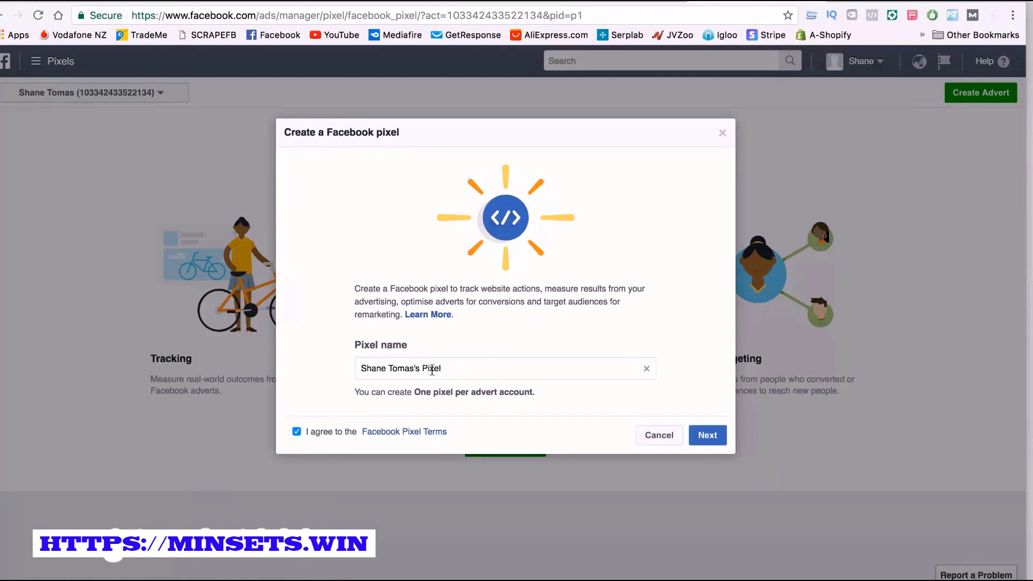
mouse_move(442, 368)
mouse_down()
mouse_move(360, 367)
mouse_move(458, 367)
mouse_up()
click(711, 433)
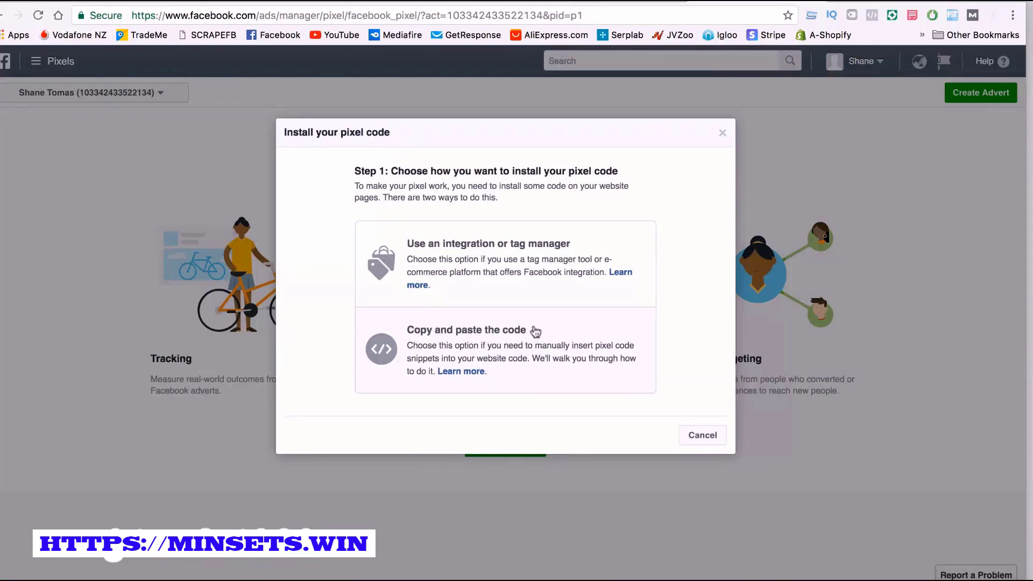
Examine the pixel installation methods, covering the integration platforms and the manually inserted pixel base code
click(539, 280)
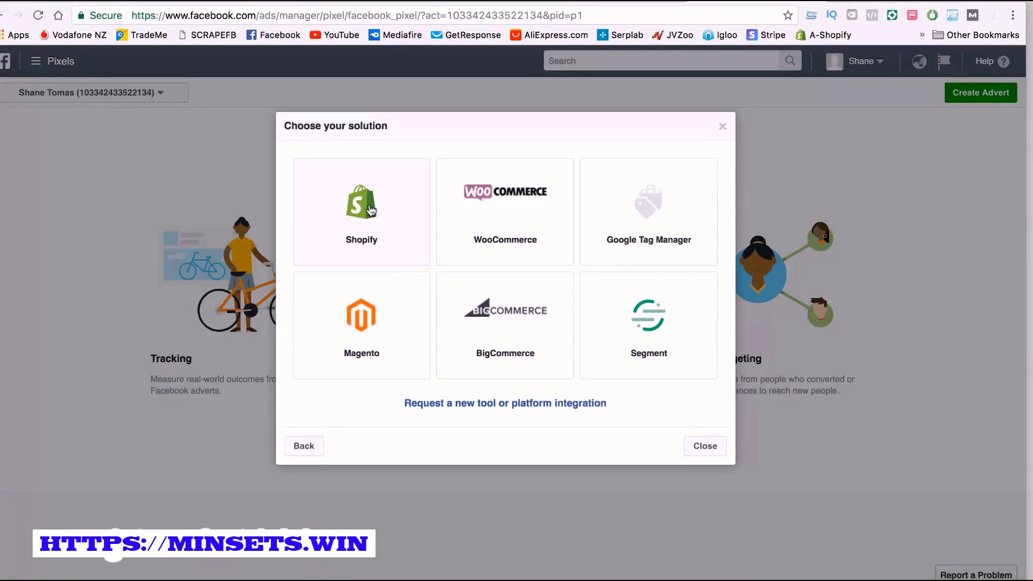
click(316, 442)
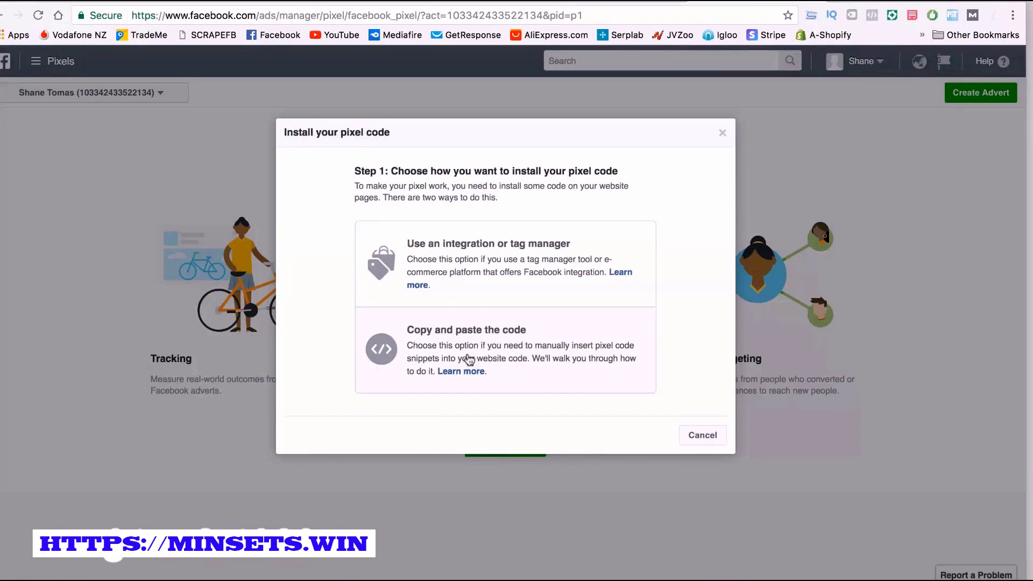
click(507, 356)
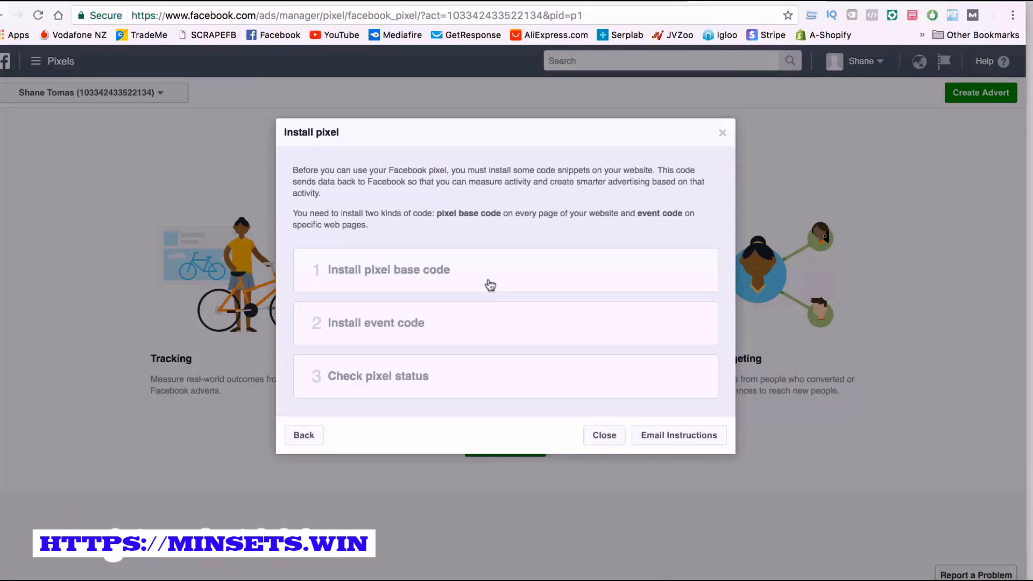
click(490, 285)
scroll(438, 399, down, 3)
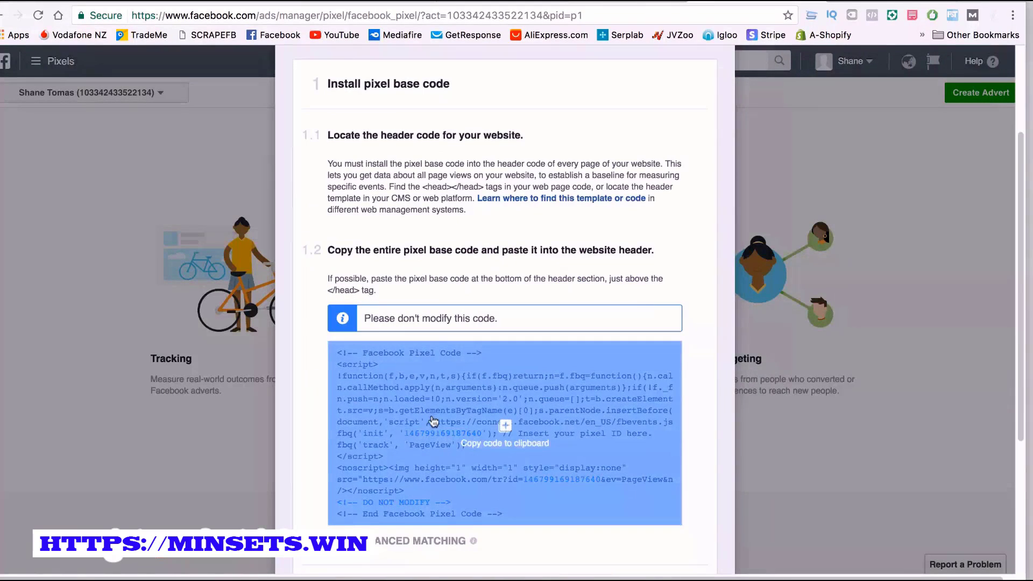
click(433, 421)
scroll(450, 440, down, 4)
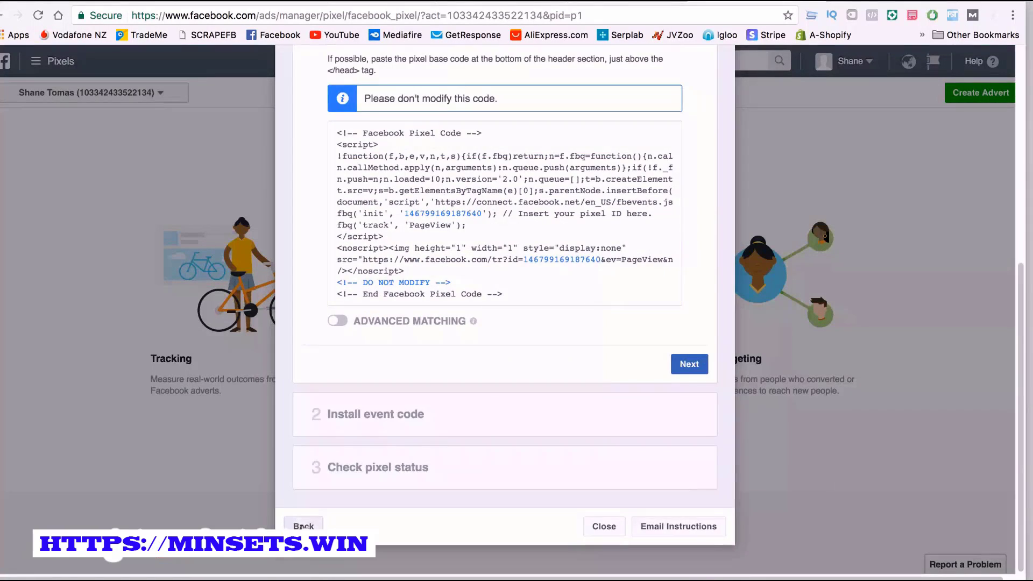
click(302, 527)
Choose the integration method with Shopify as the platform and read through its pixel setup instructions
click(427, 268)
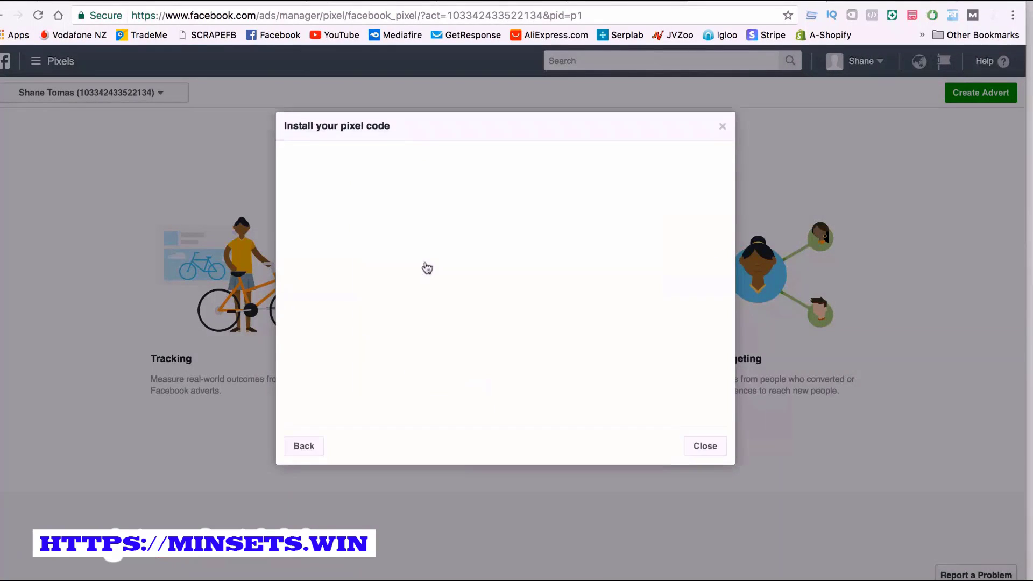
click(347, 213)
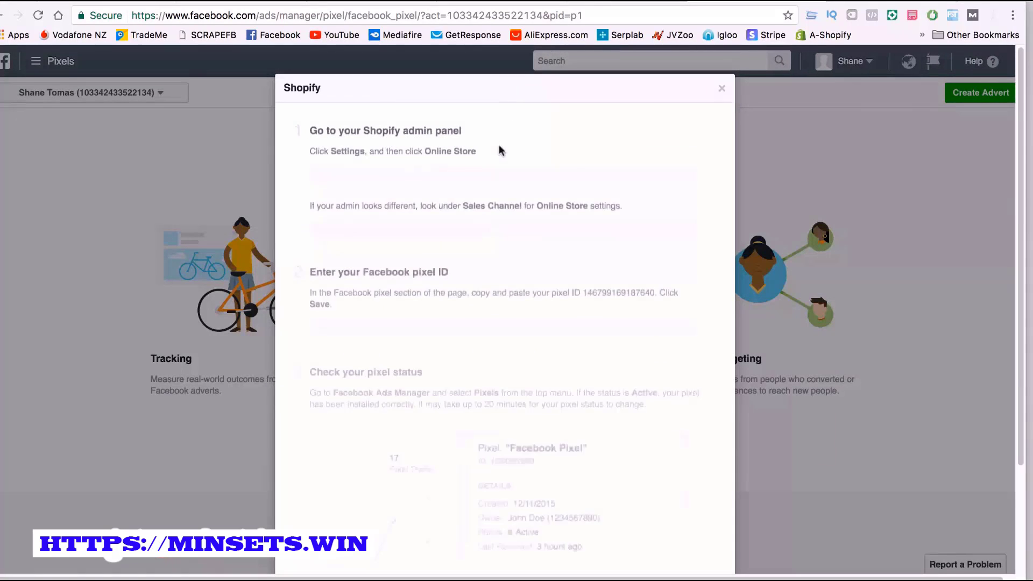
scroll(389, 190, down, 2)
scroll(431, 163, up, 1)
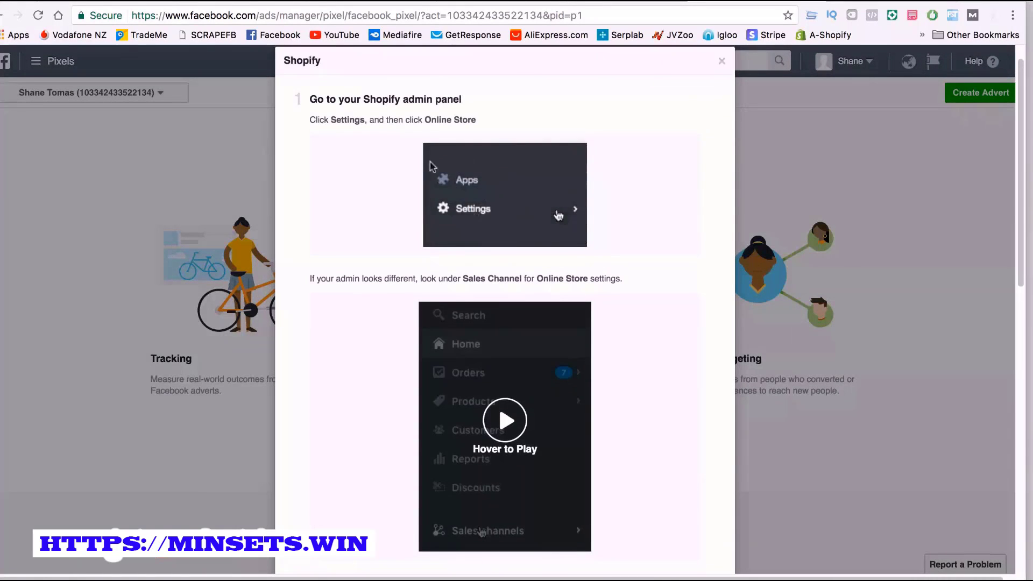
scroll(465, 188, down, 7)
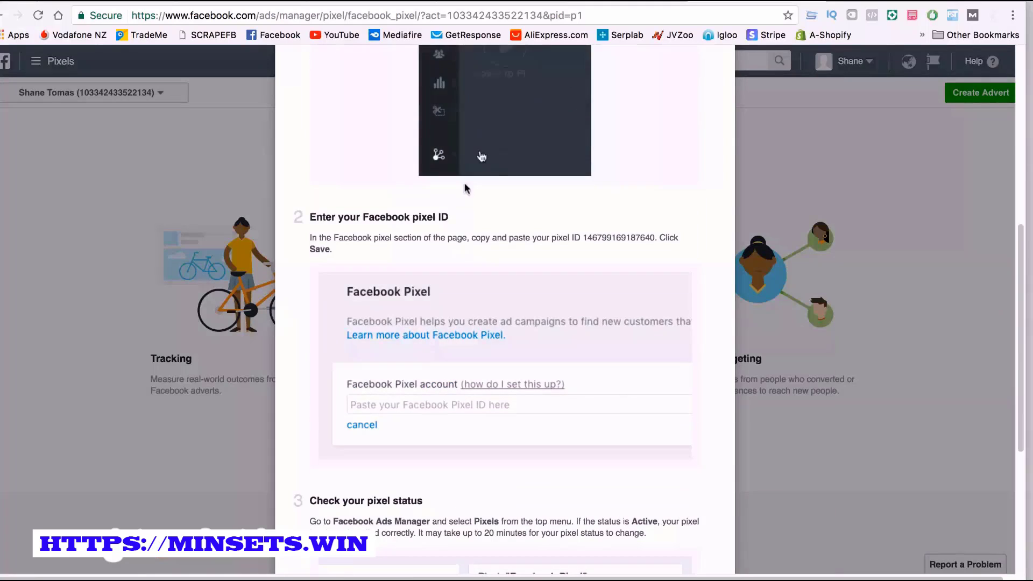
scroll(464, 186, down, 5)
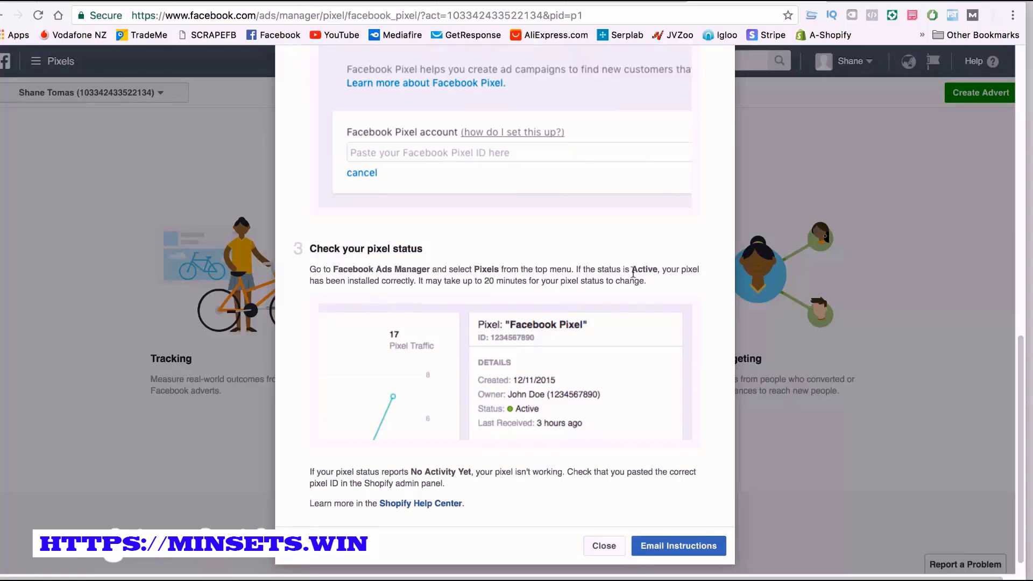
scroll(341, 261, up, 1)
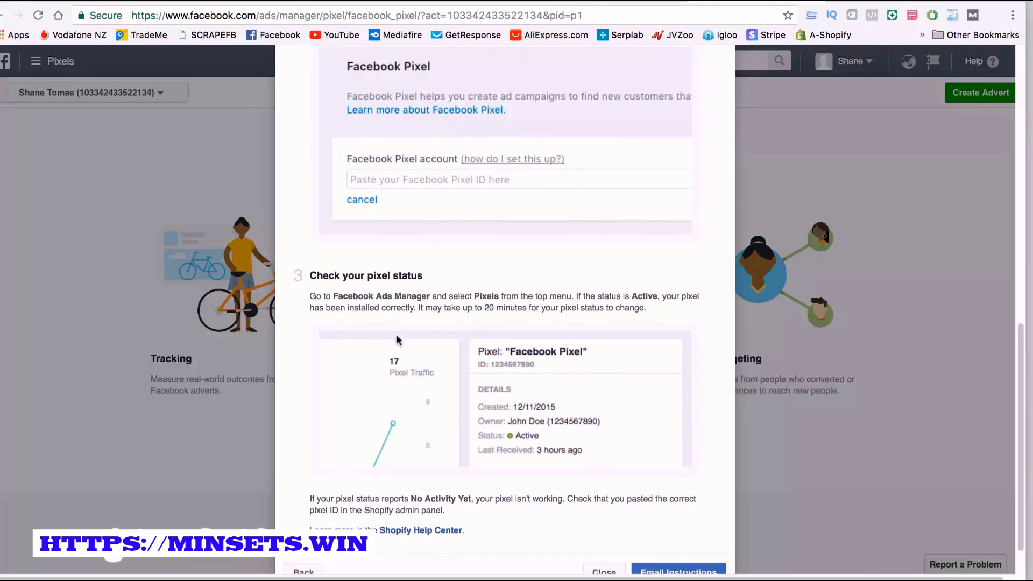
scroll(448, 310, up, 5)
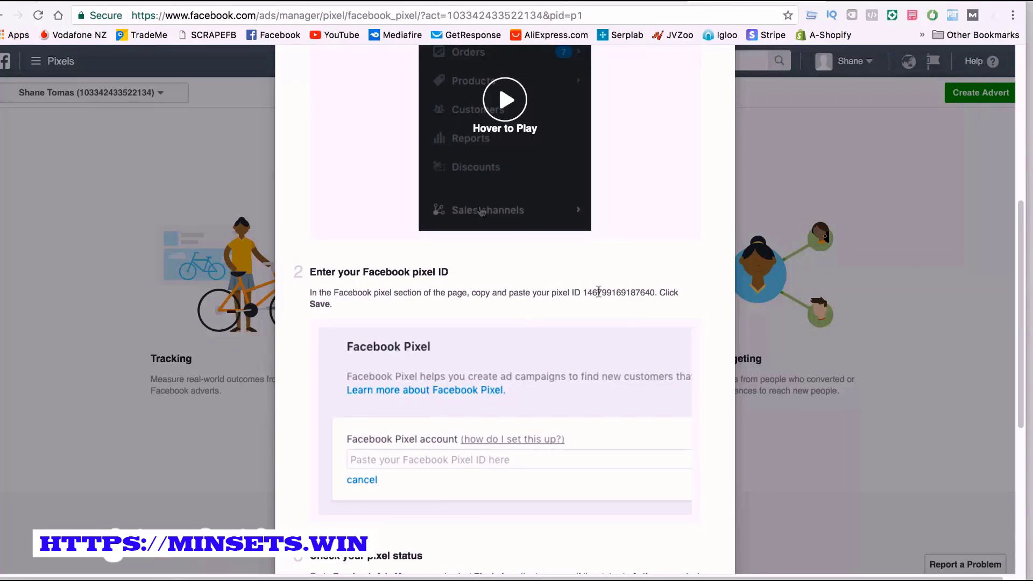
Copy the pixel ID from the "Enter your Facebook pixel ID" section of the Shopify instructions
drag(583, 293, 607, 292)
click(511, 296)
drag(584, 292, 650, 290)
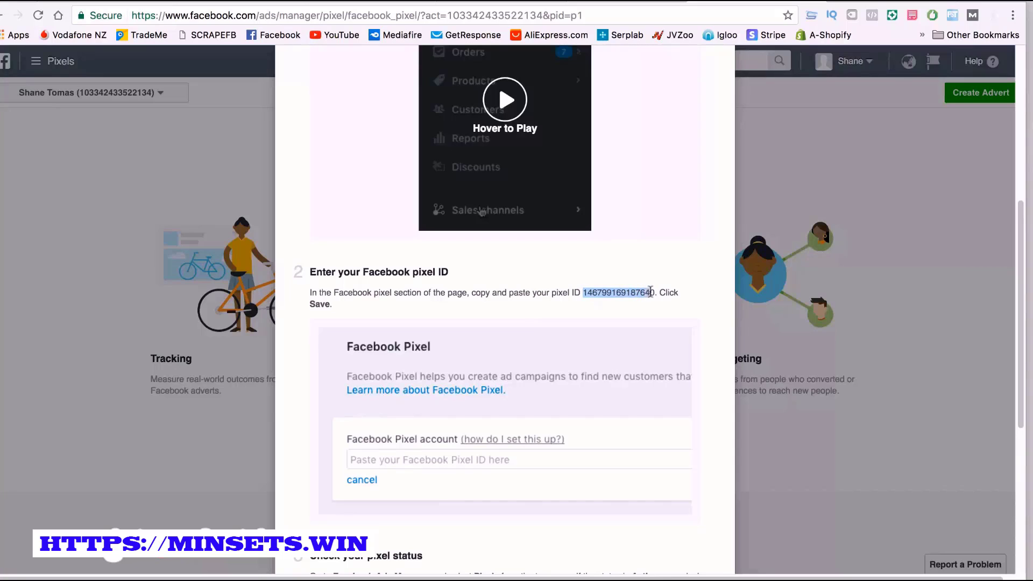
scroll(598, 318, up, 6)
scroll(593, 314, down, 4)
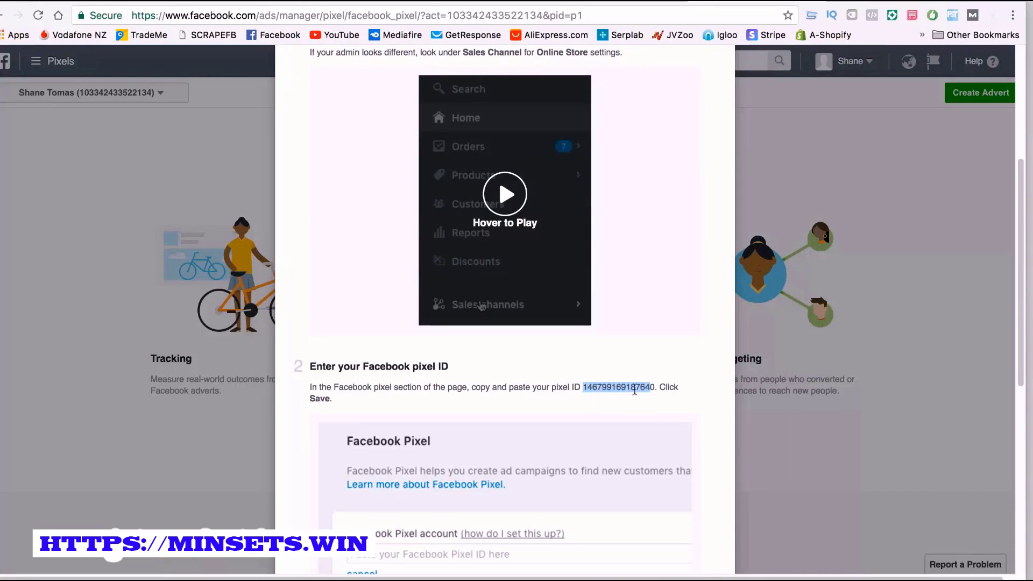
click(655, 386)
mouse_move(656, 385)
mouse_down()
mouse_move(619, 383)
mouse_move(650, 386)
mouse_up()
click(604, 383)
right_click(647, 388)
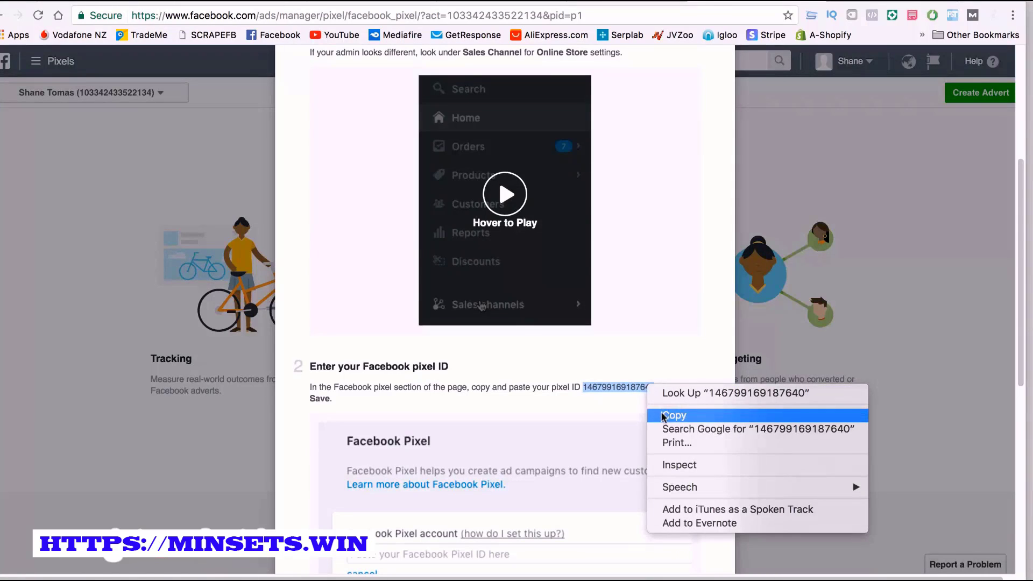
click(666, 414)
Return to the installation methods and view the pixel base code under the copy-and-paste option
scroll(456, 269, down, 8)
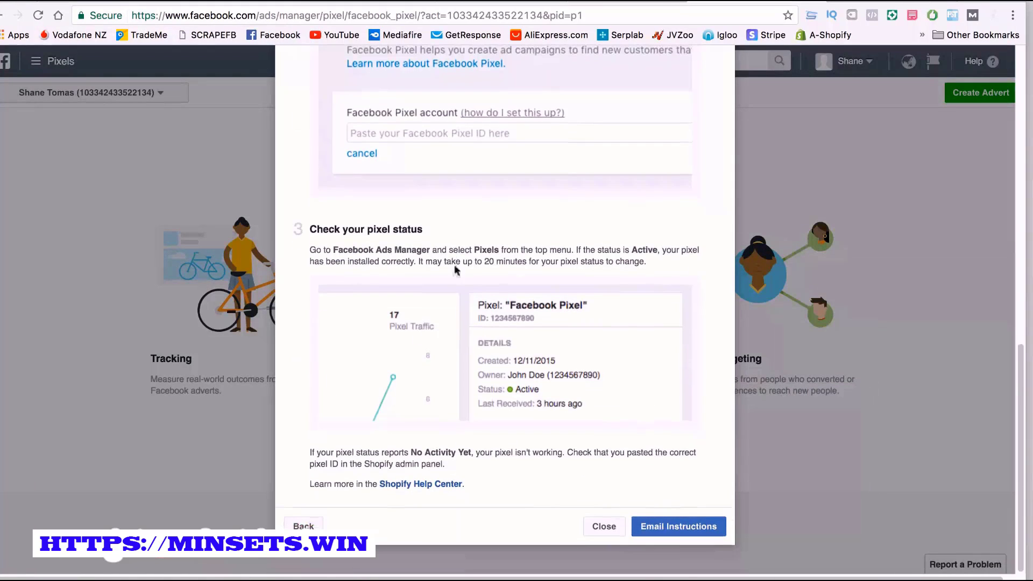
click(303, 525)
click(299, 447)
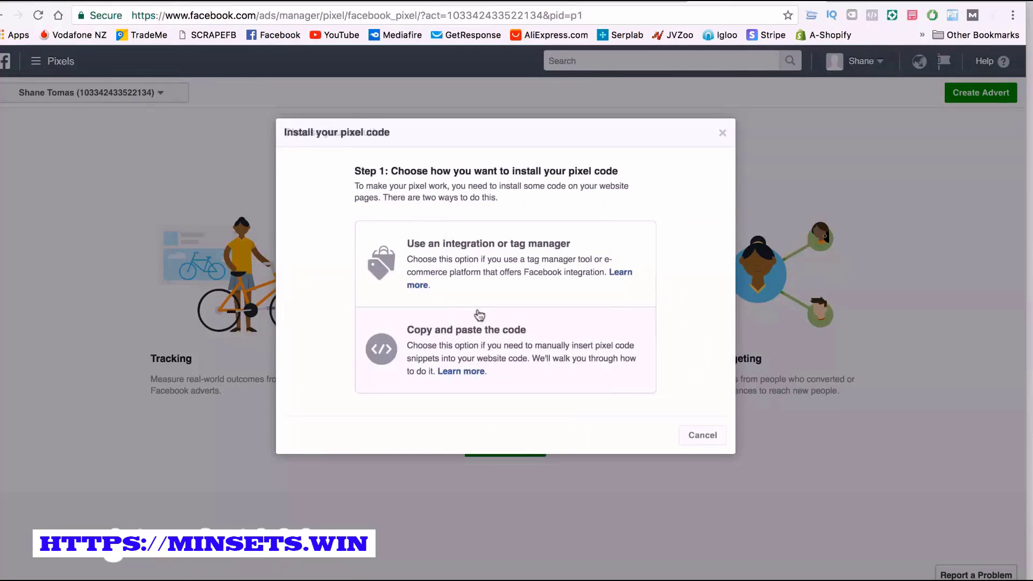
click(464, 336)
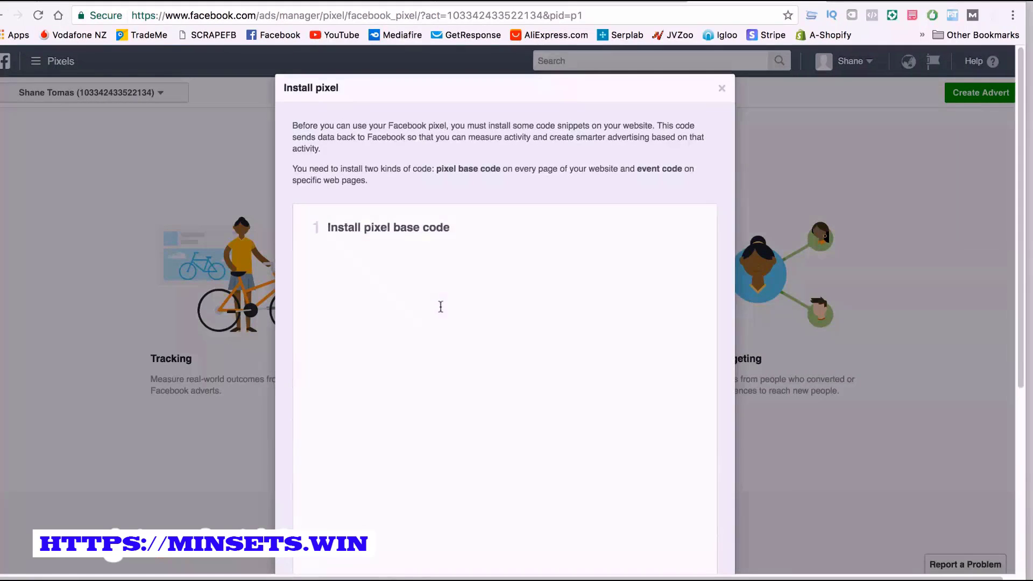
scroll(438, 304, down, 5)
click(436, 276)
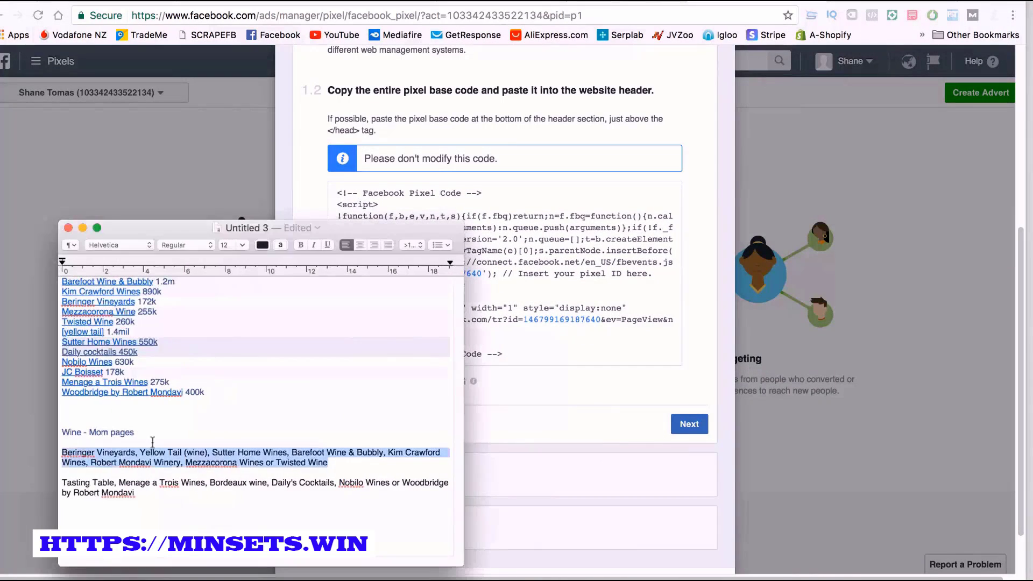
Switch to the Untitled 3 text document and paste the pixel ID on a new line below the last paragraph
click(149, 514)
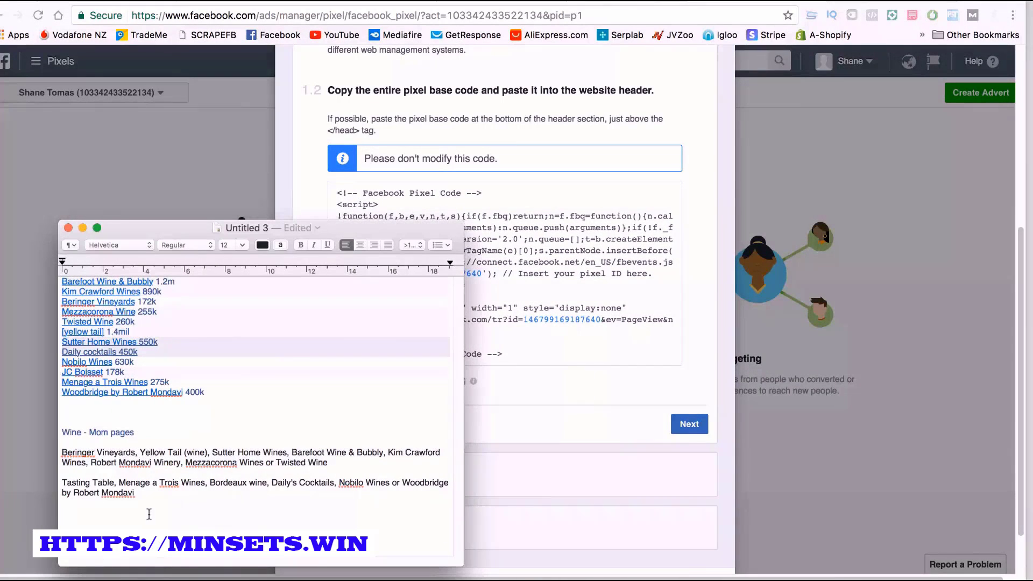
key(Return)
key(Return)
key(super+v)
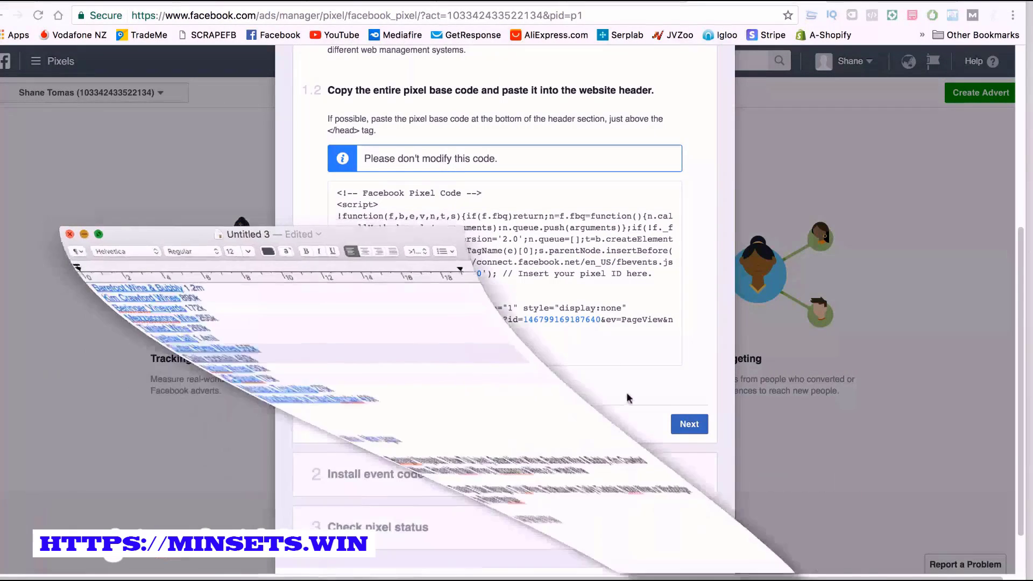
scroll(490, 397, down, 3)
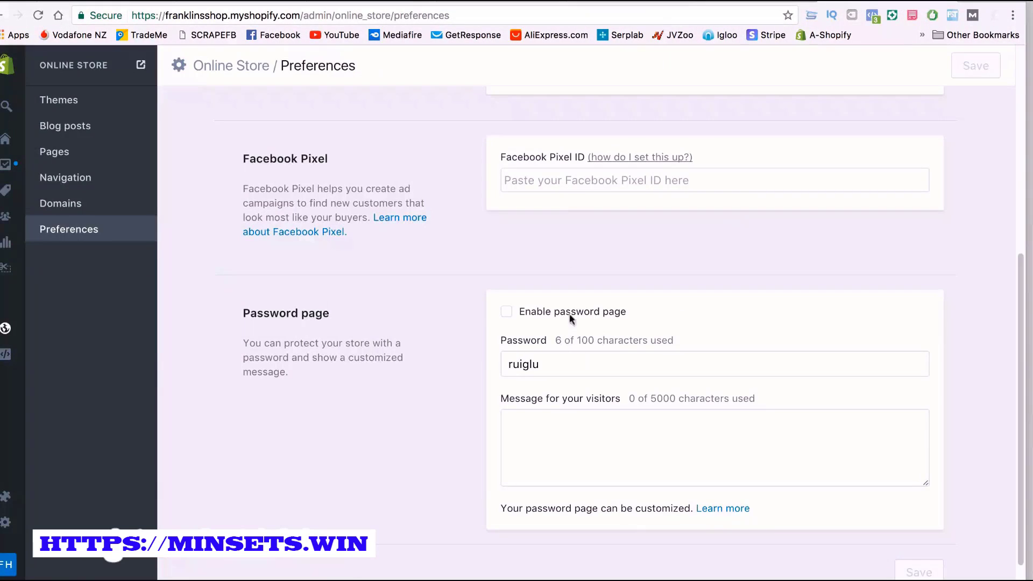
Switch to the Shopify store preferences, enter the copied pixel ID as the Facebook Pixel ID and try to save
click(564, 181)
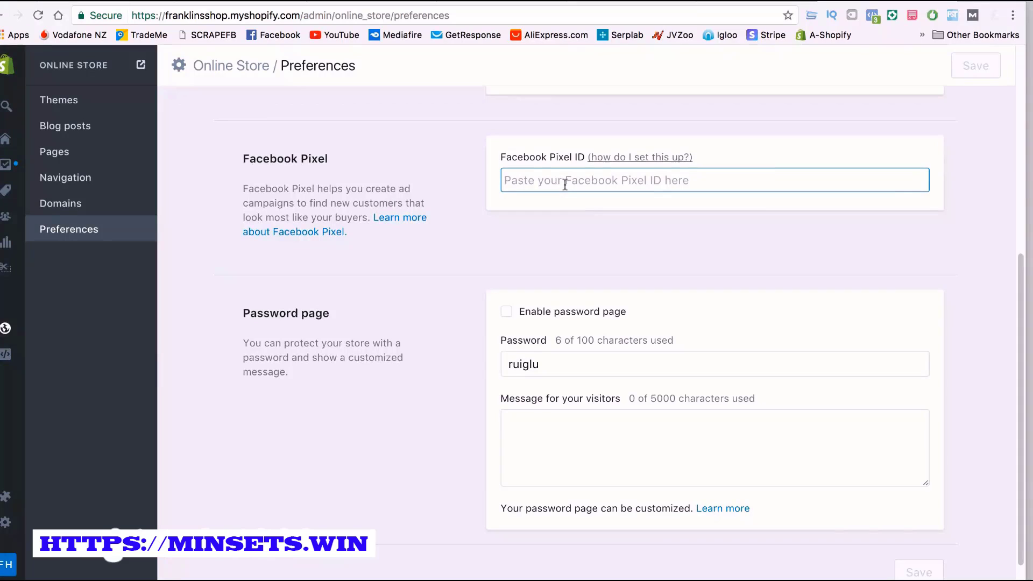
key(ctrl+v)
click(974, 65)
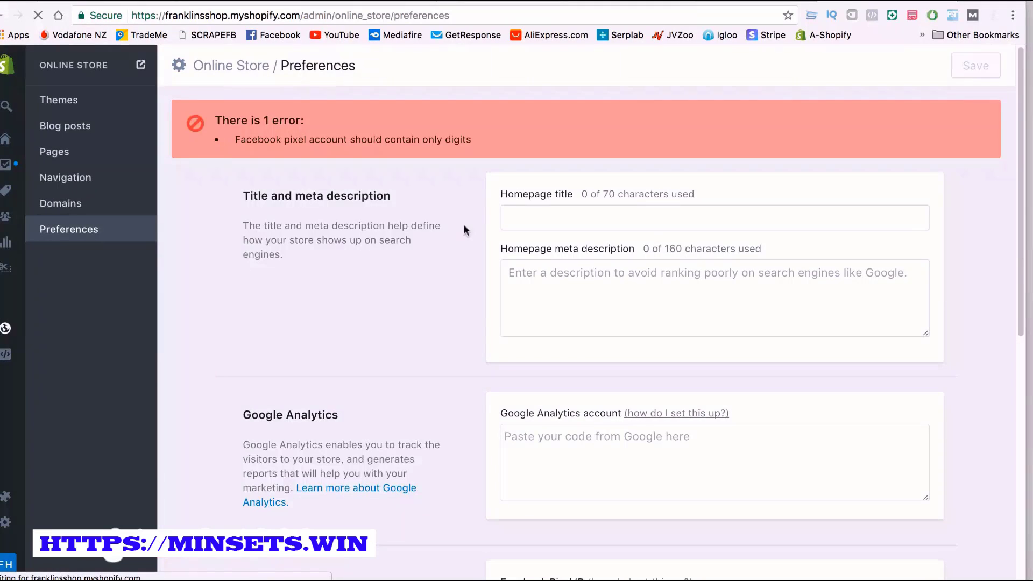
scroll(449, 224, down, 3)
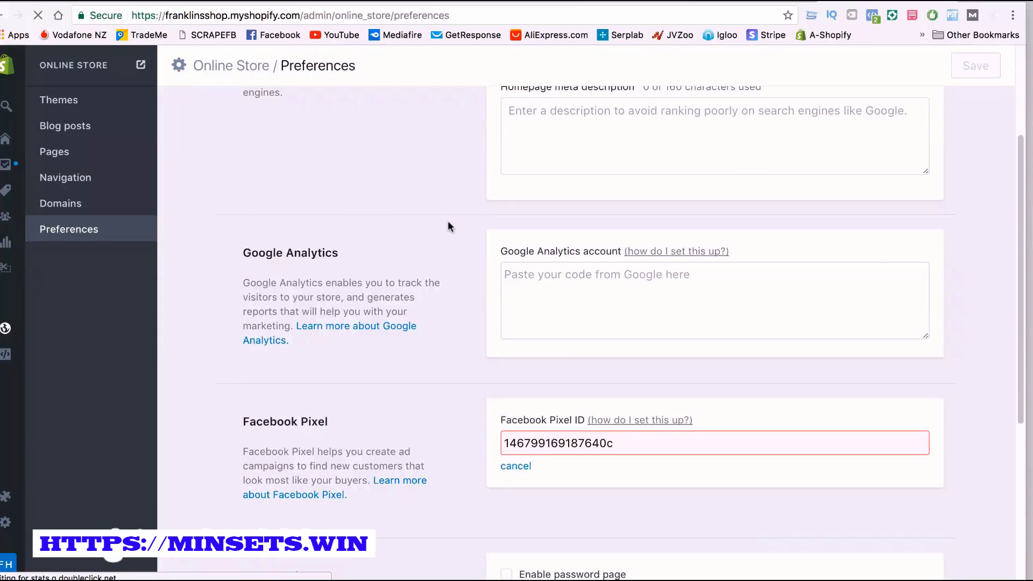
Remove the stray "c" from the end of the Facebook Pixel ID and save the store preferences
click(622, 443)
key(BackSpace)
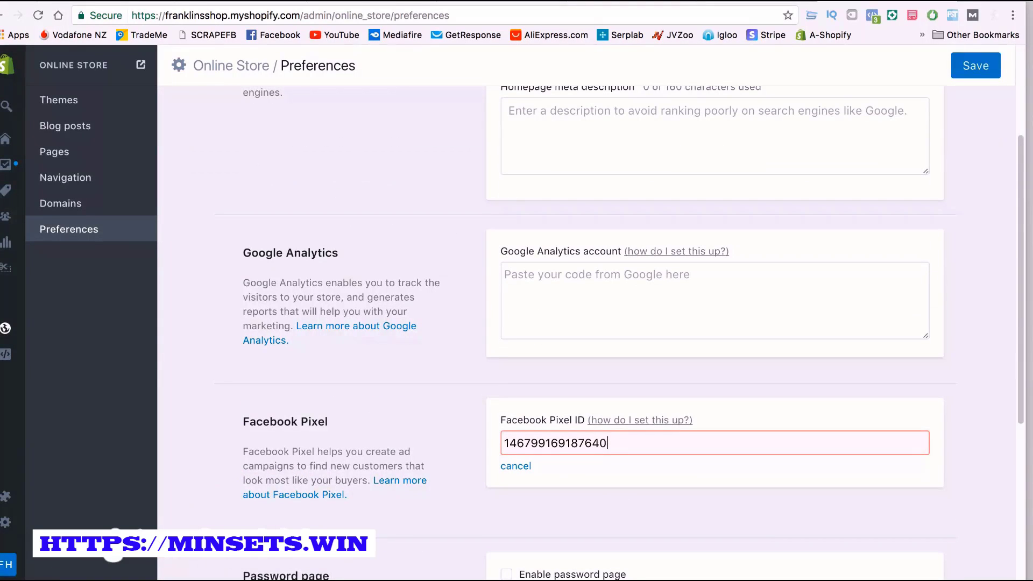
key(Return)
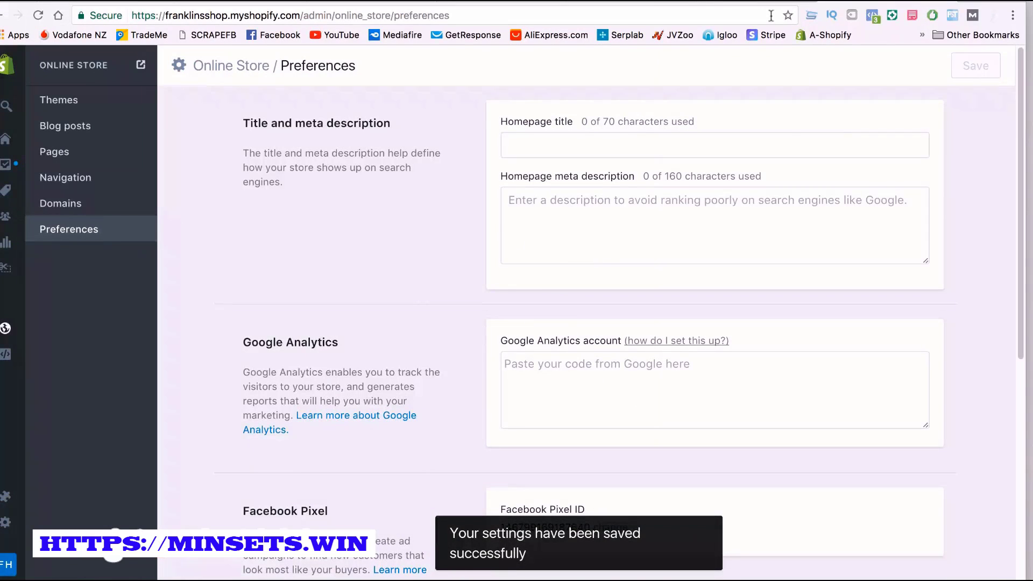
View the online storefront, dismiss the discount popup and check the installed pixel's ID with Facebook Pixel Helper
click(141, 65)
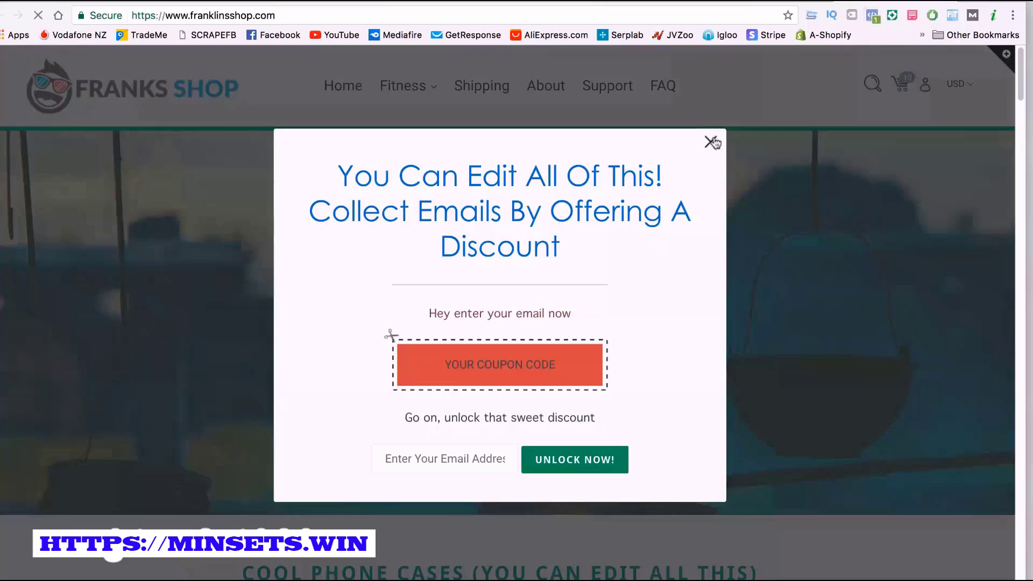
click(713, 142)
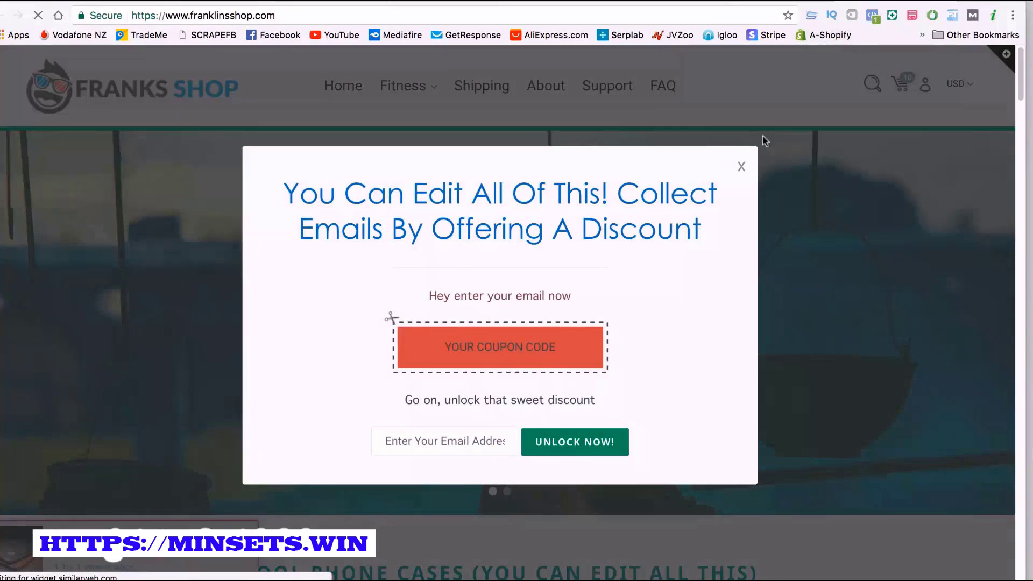
click(741, 167)
click(872, 16)
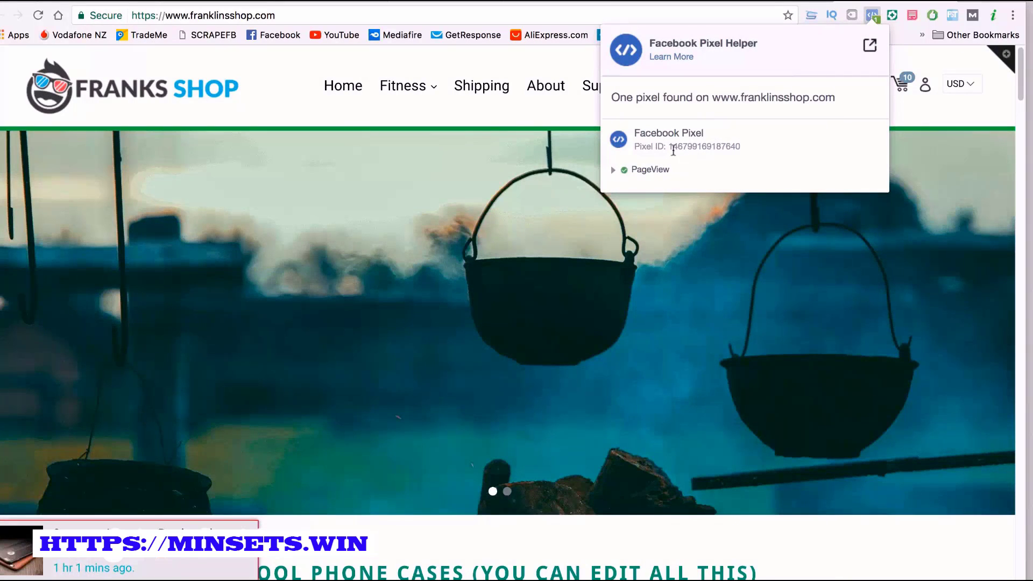
drag(673, 145, 745, 148)
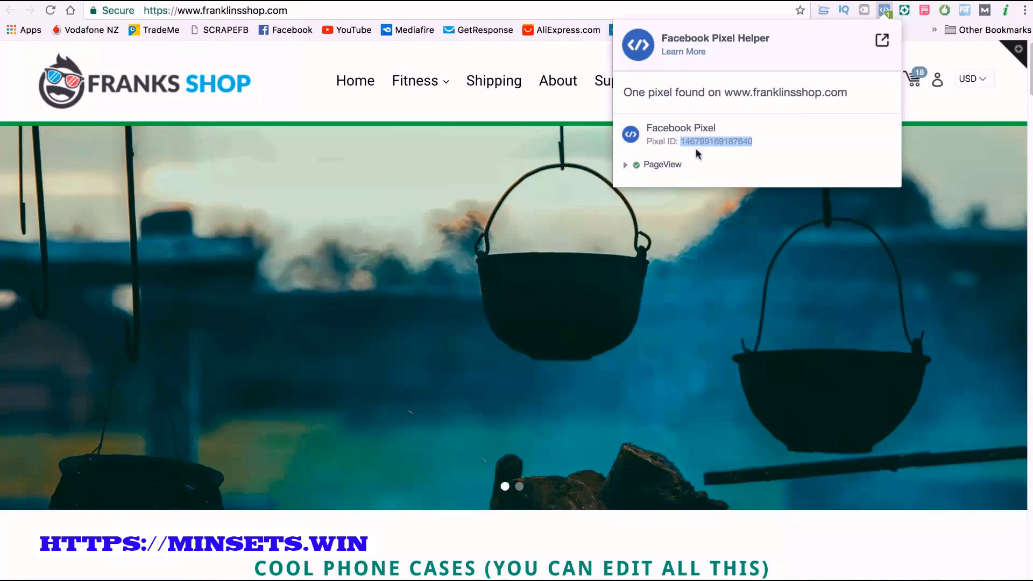
click(768, 140)
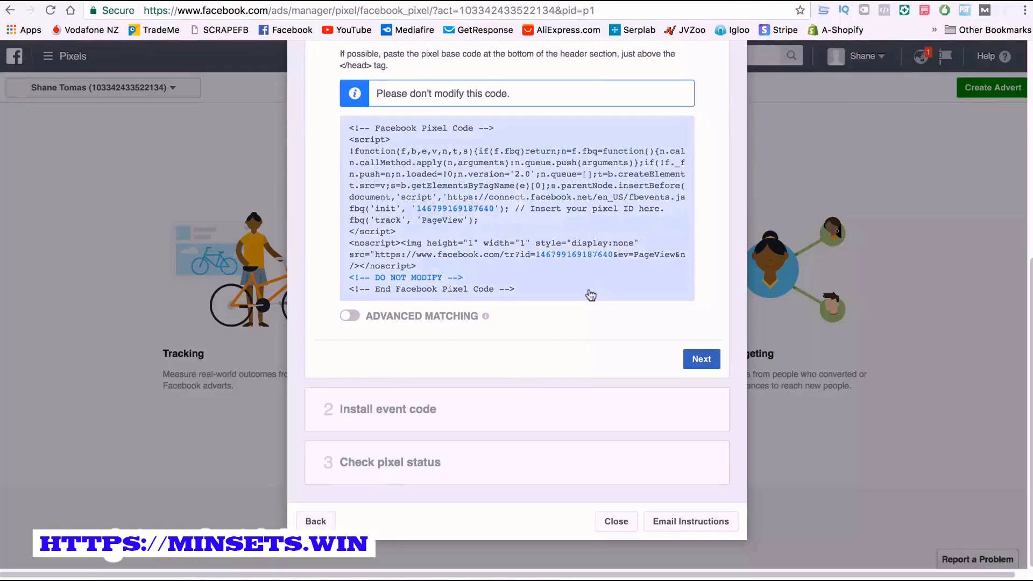
Return to the Facebook pixel setup, advance to the event code instructions, review them through Option B and close the setup dialog
click(701, 360)
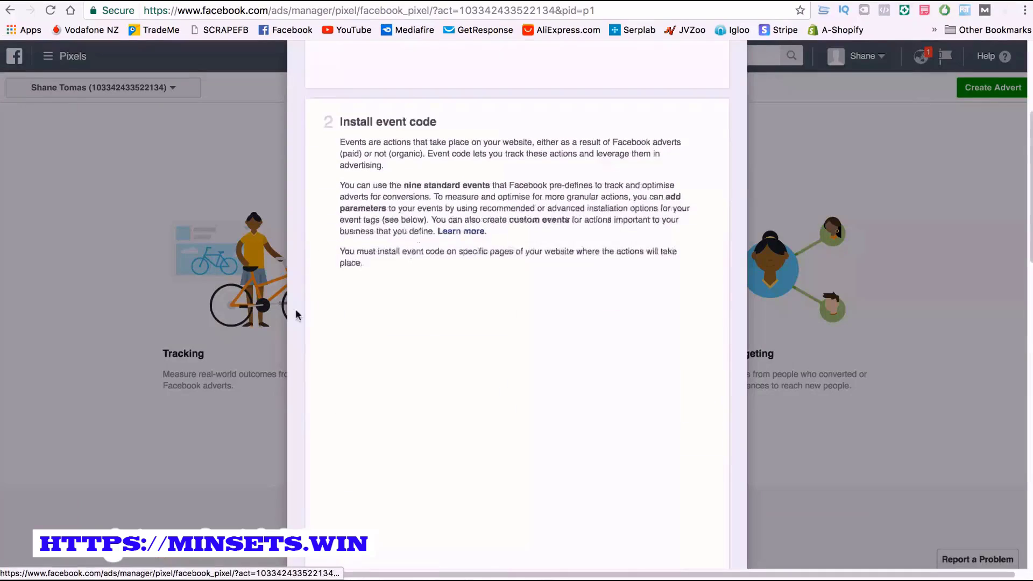
scroll(432, 318, down, 2)
scroll(432, 319, down, 20)
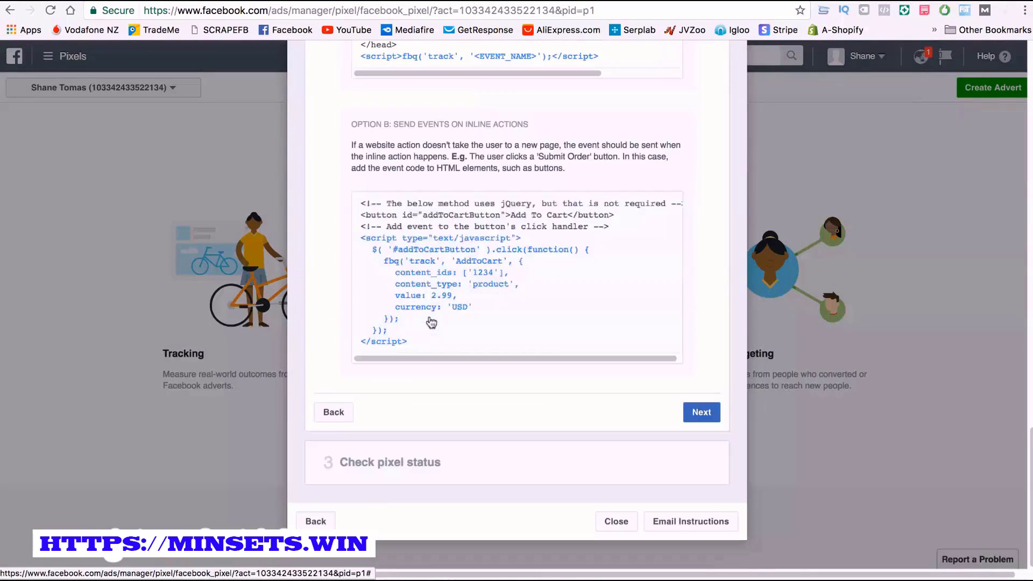
click(430, 321)
click(486, 489)
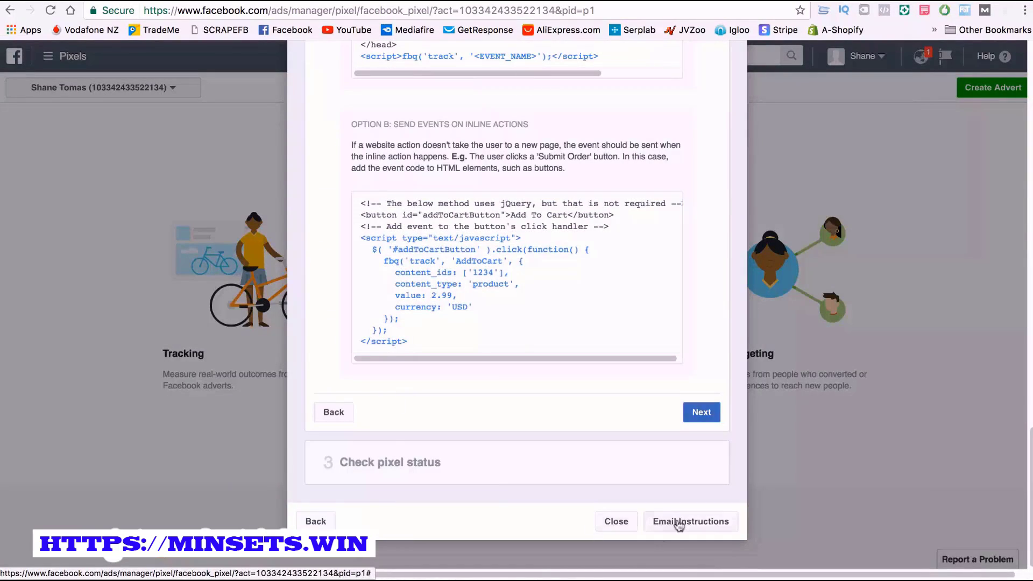
click(612, 521)
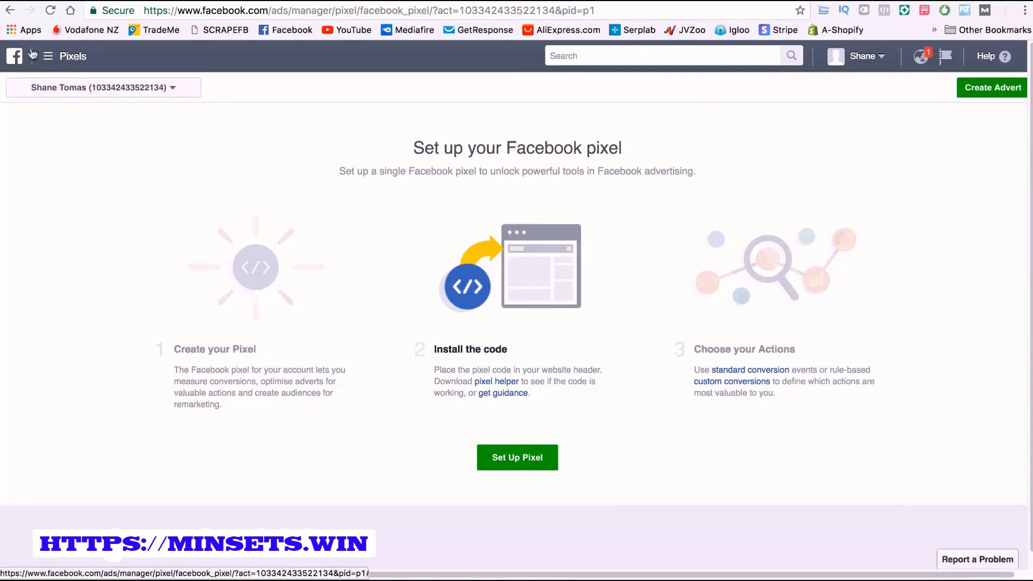
Reload the Facebook Pixels page, dismiss the tour tip and examine the pixel fires chart and the events' activity
click(47, 17)
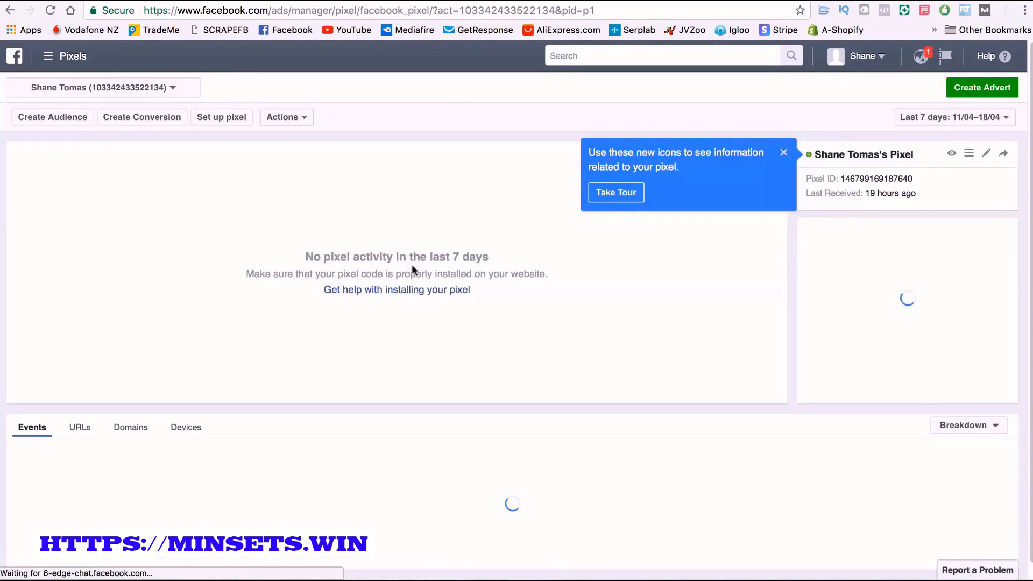
click(783, 154)
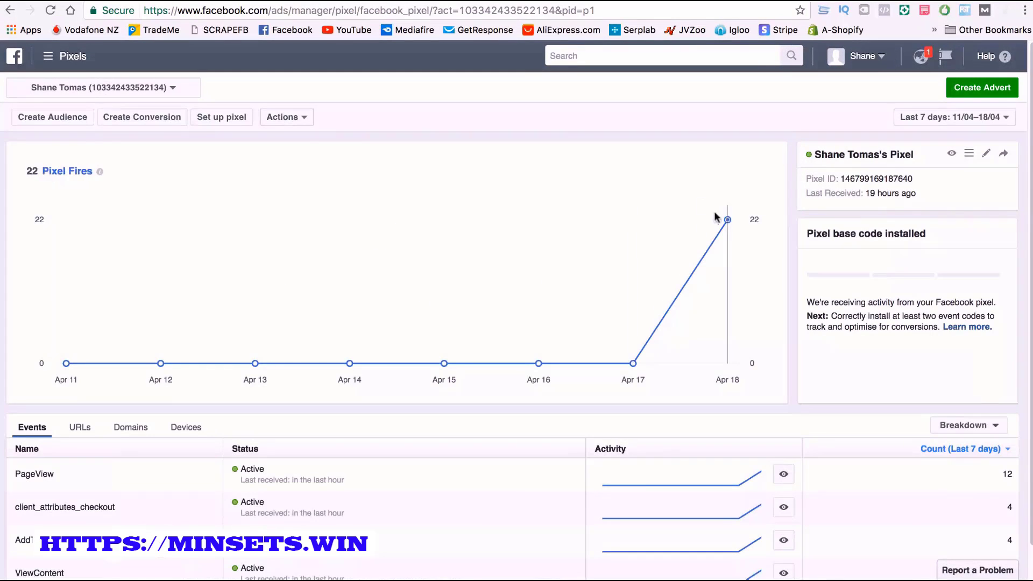
scroll(726, 222, down, 1)
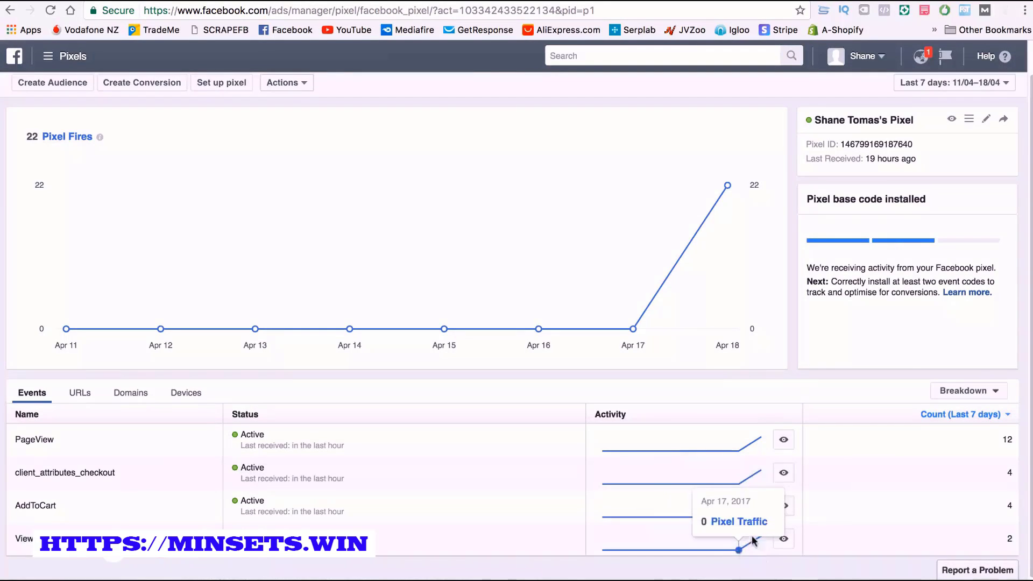
mouse_move(759, 537)
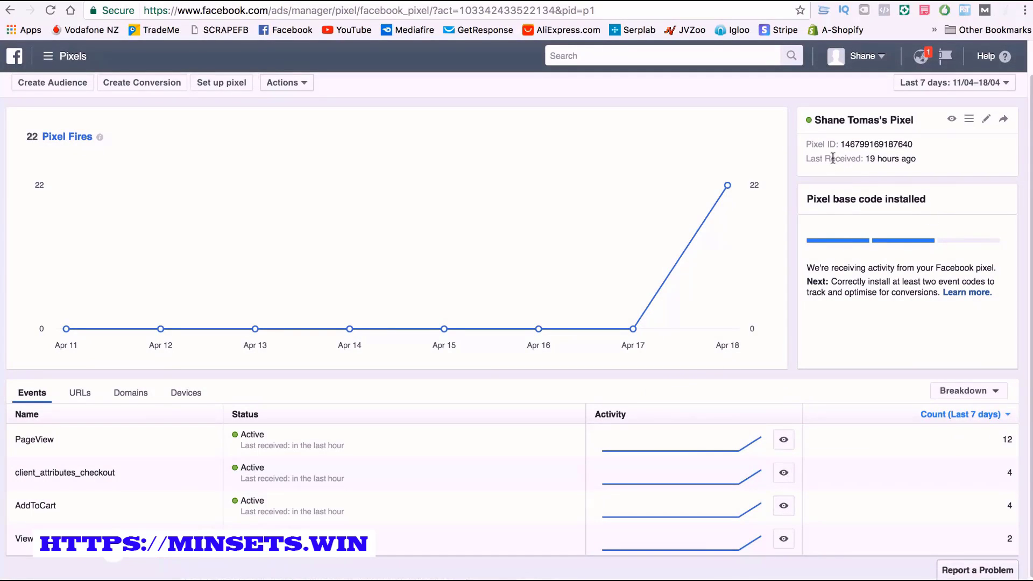
Check the pixel ID and last received details, and view the actions available for the pixel
mouse_move(861, 156)
mouse_down()
mouse_move(921, 158)
mouse_move(901, 143)
mouse_move(849, 146)
mouse_up()
click(836, 153)
scroll(768, 165, up, 1)
click(286, 122)
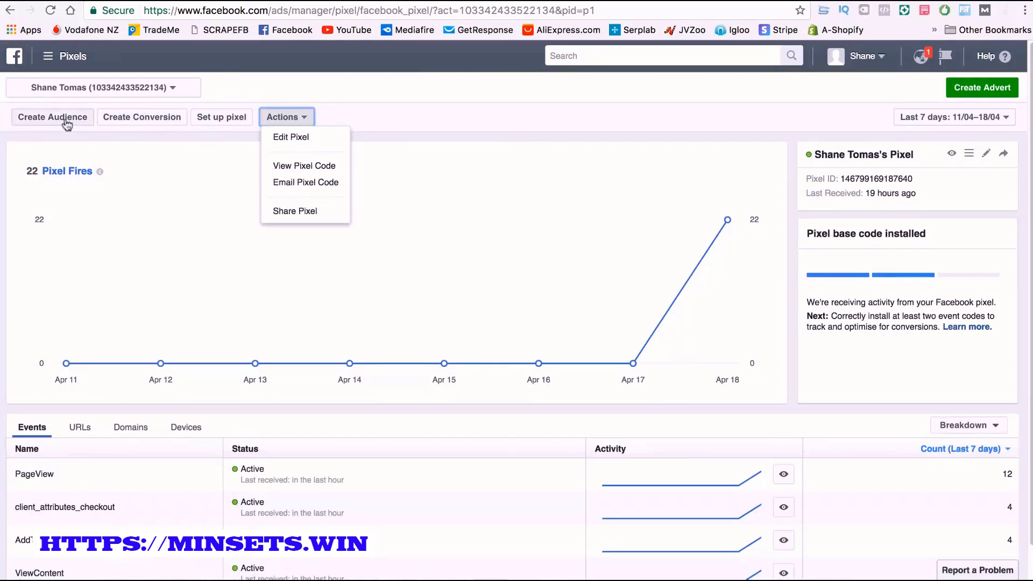
click(280, 95)
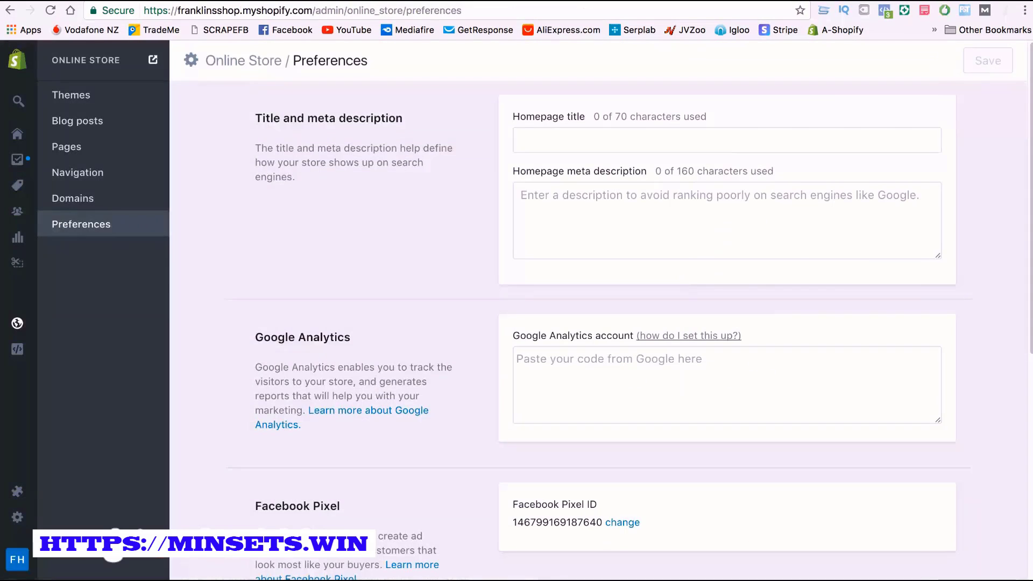
Switch to the Shopify store preferences and check the Facebook Pixel ID saved there
scroll(573, 490, down, 1)
scroll(538, 430, down, 1)
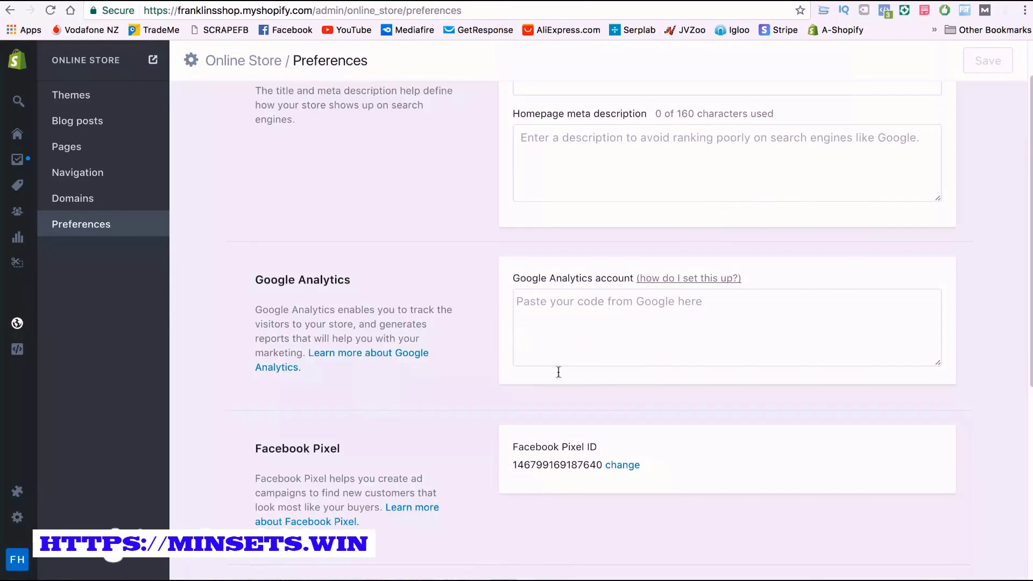
drag(514, 465, 599, 466)
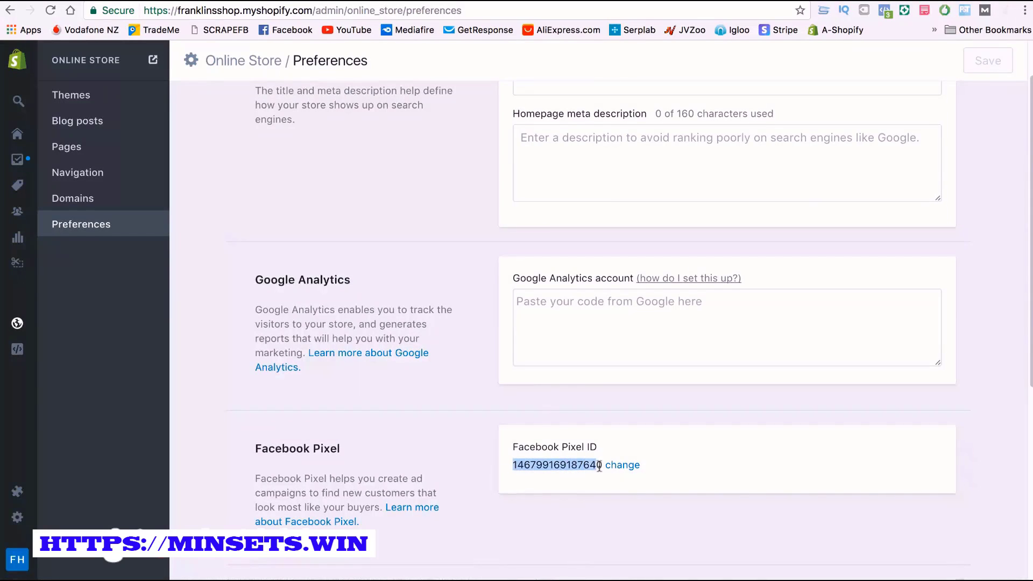
click(378, 408)
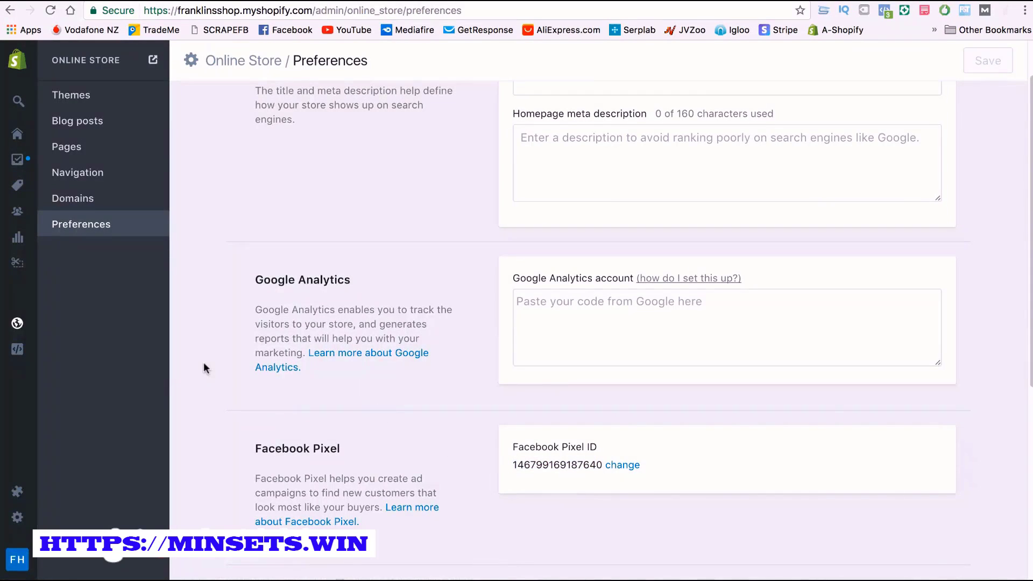